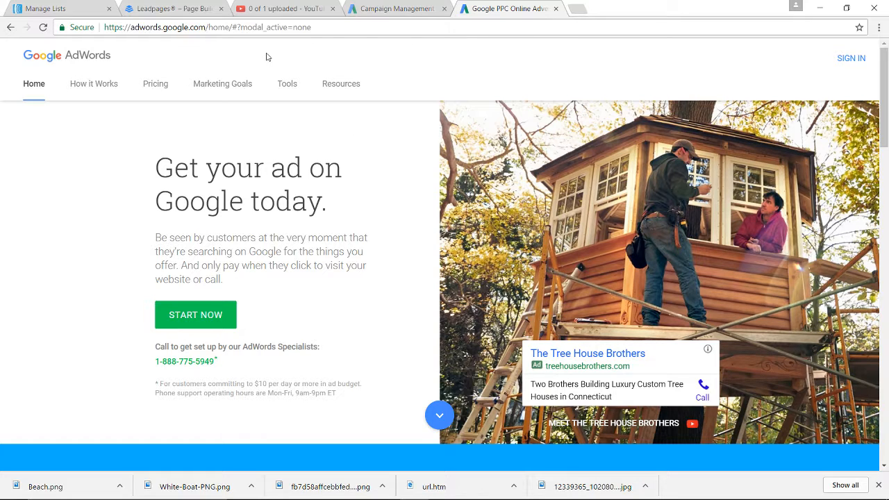
left_click(282, 28)
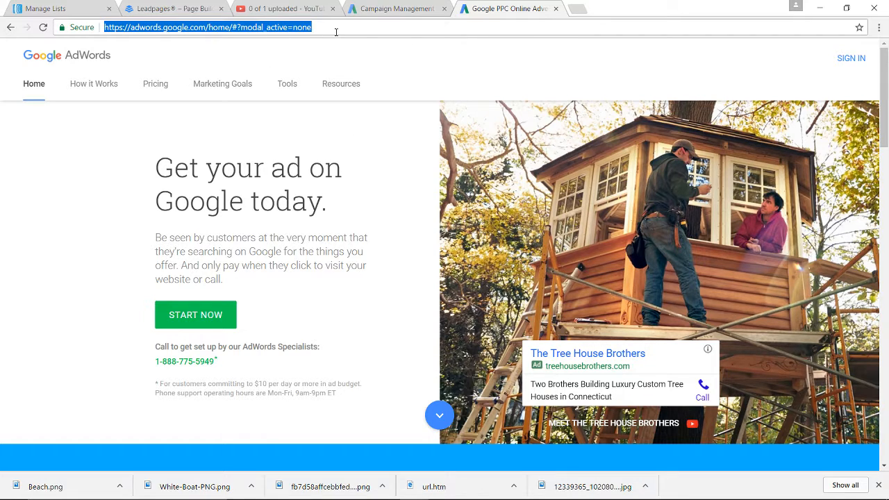
type("www.goo")
key("Return")
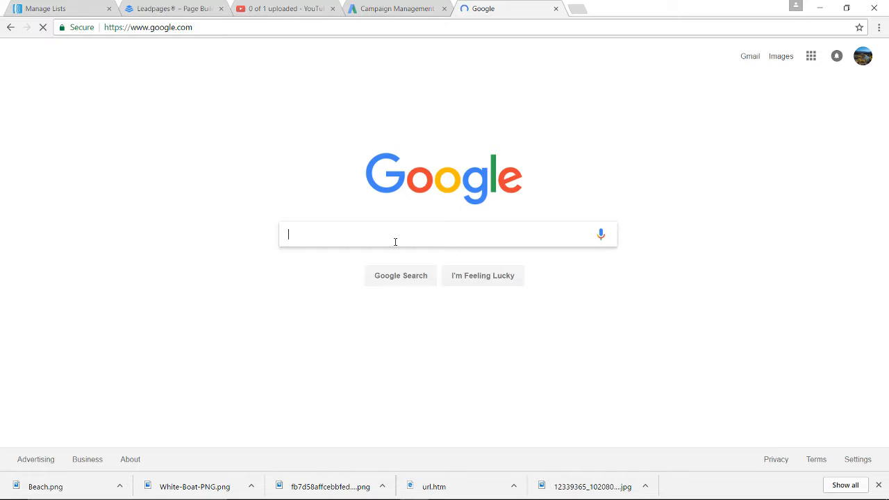
type("goo")
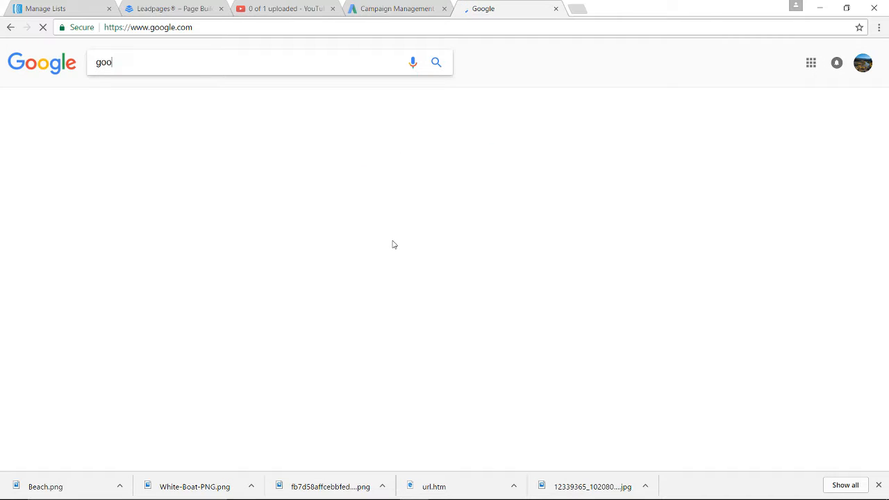
type("gle adwords")
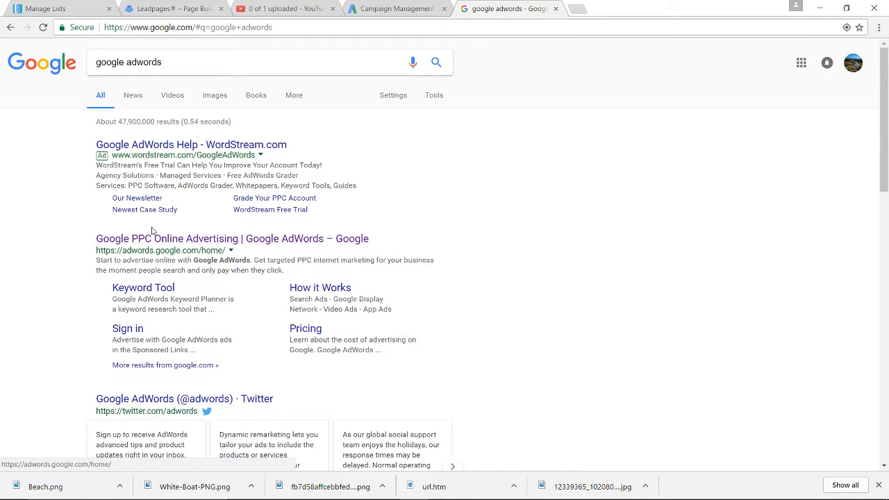
left_click(277, 240)
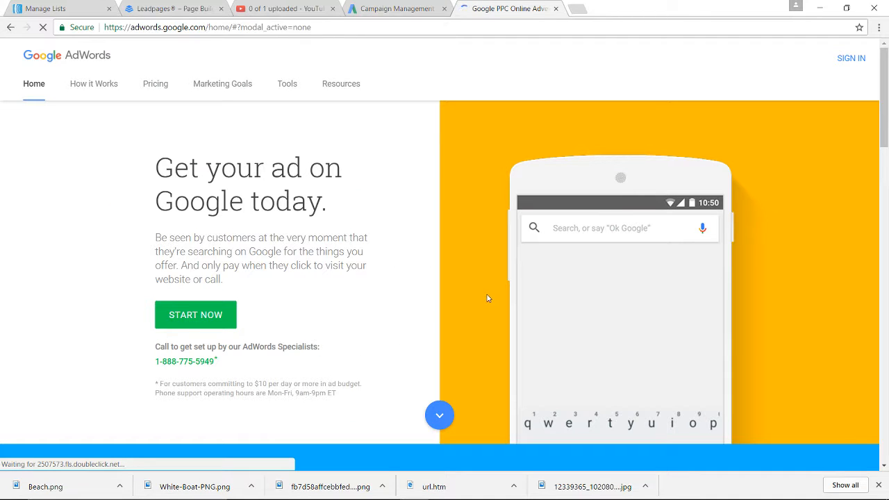
left_click(500, 495)
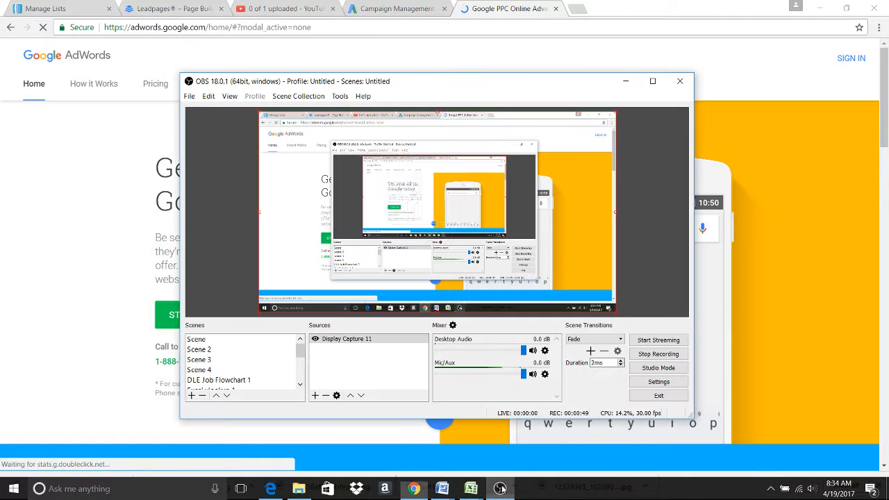
left_click(626, 81)
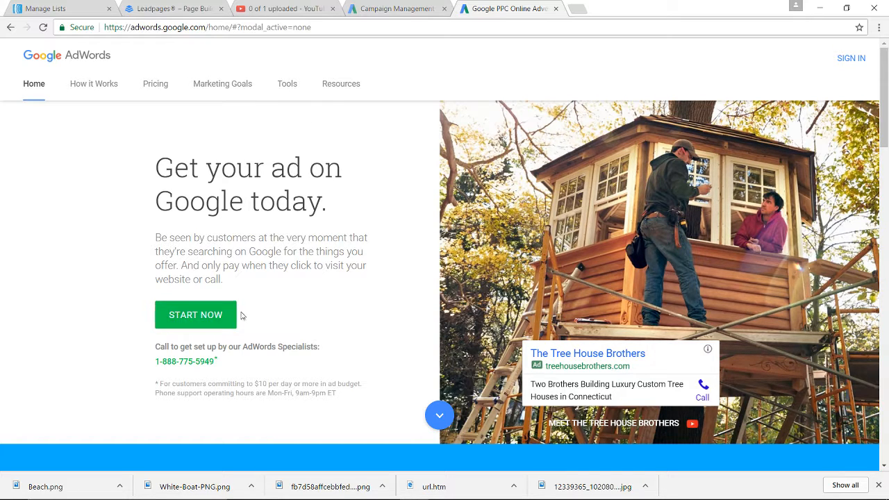
Switch to the open AdWords campaign management page and start a new Search Network with Display Select campaign
left_click(401, 11)
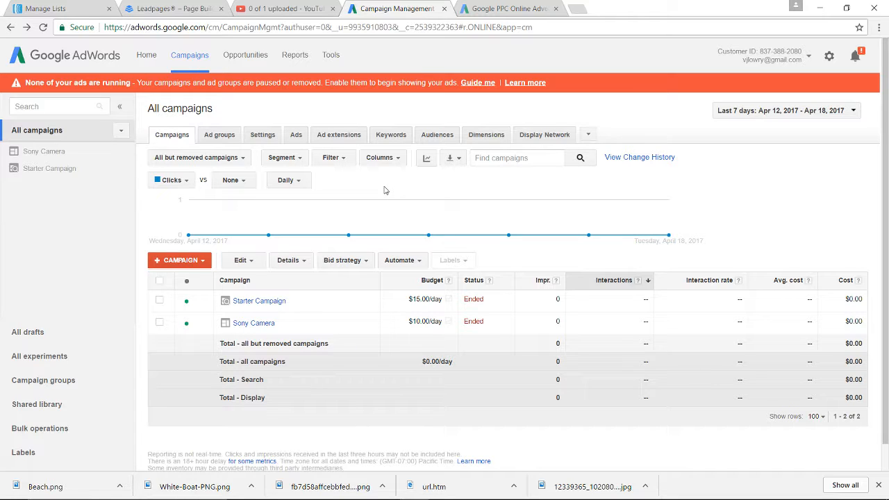
left_click(174, 260)
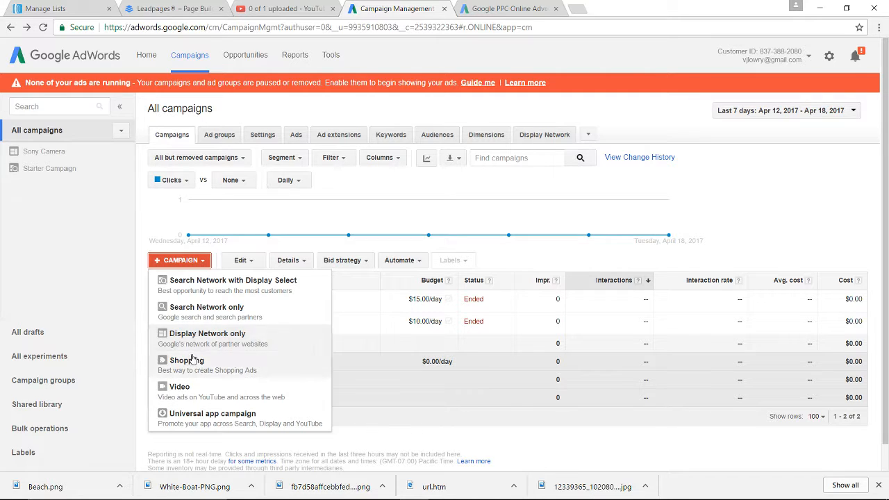
left_click(220, 290)
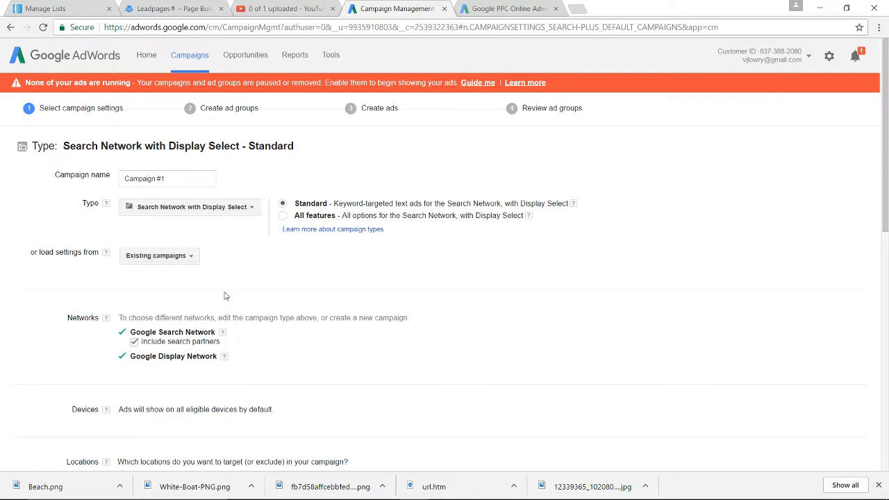
Replace the default campaign name with "Test C."
left_click(184, 178)
key("BackSpace")
key("BackSpace")
key("BackSpace")
key("BackSpace")
key("BackSpace")
key("BackSpace")
key("BackSpace")
key("BackSpace")
key("BackSpace")
key("BackSpace")
key("BackSpace")
type("Test C.")
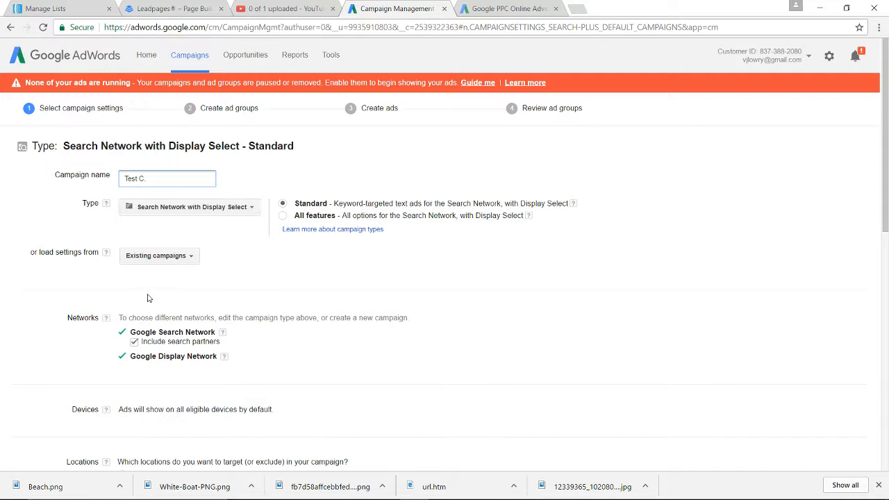
Review the campaign's network, device, location and language settings and the available bid strategies
scroll(139, 299, "down", 1)
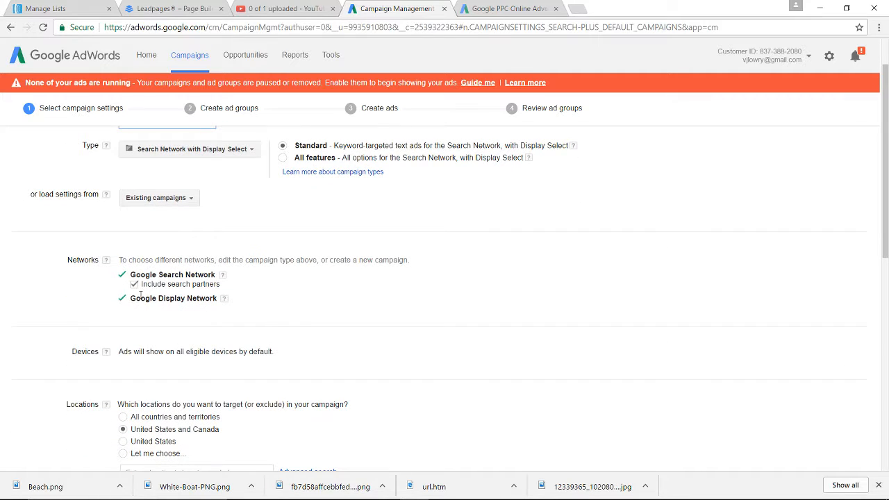
scroll(140, 295, "down", 1)
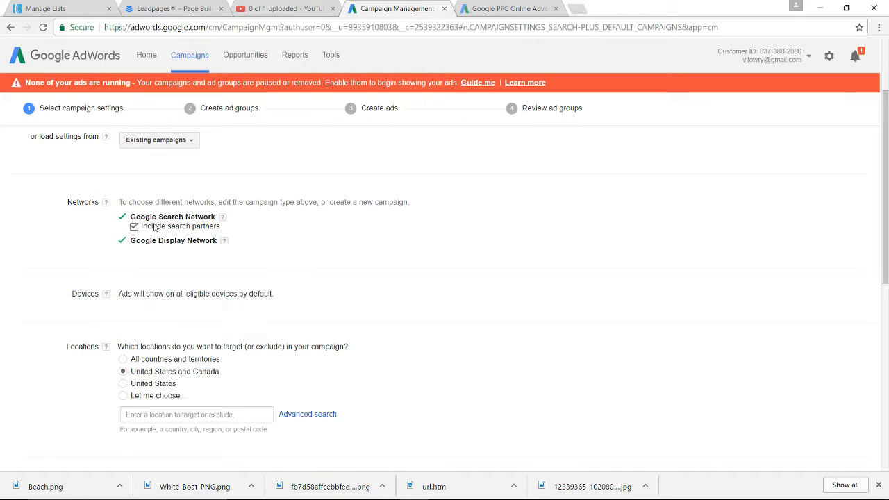
scroll(153, 289, "down", 1)
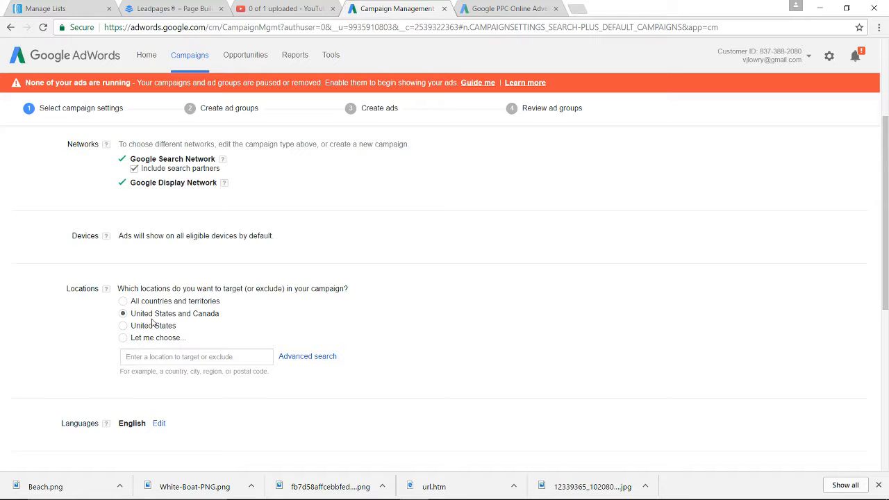
scroll(153, 324, "down", 1)
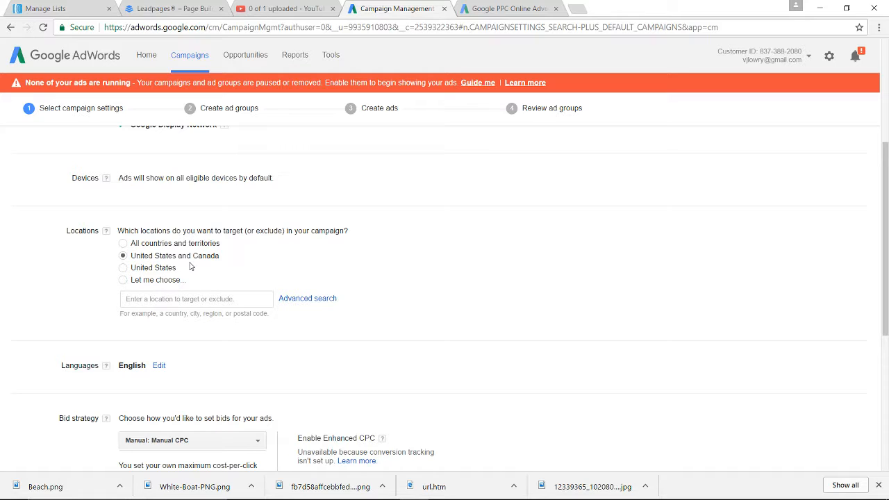
scroll(157, 308, "down", 1)
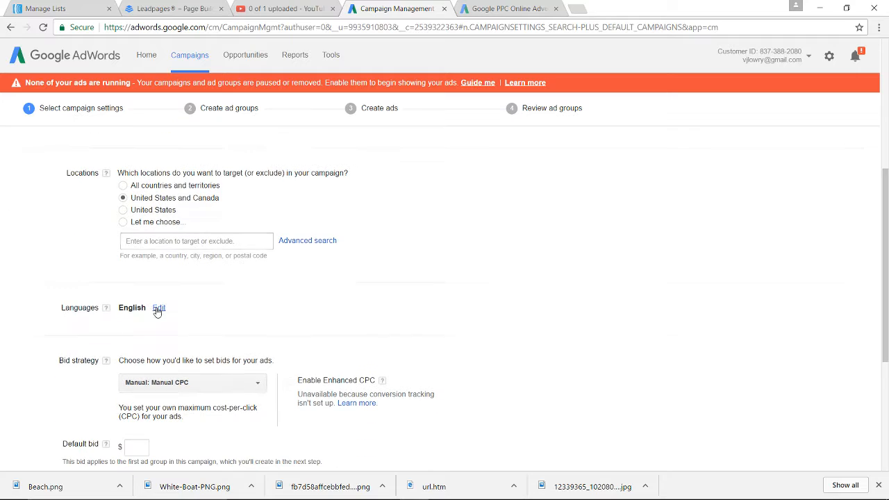
scroll(155, 297, "down", 1)
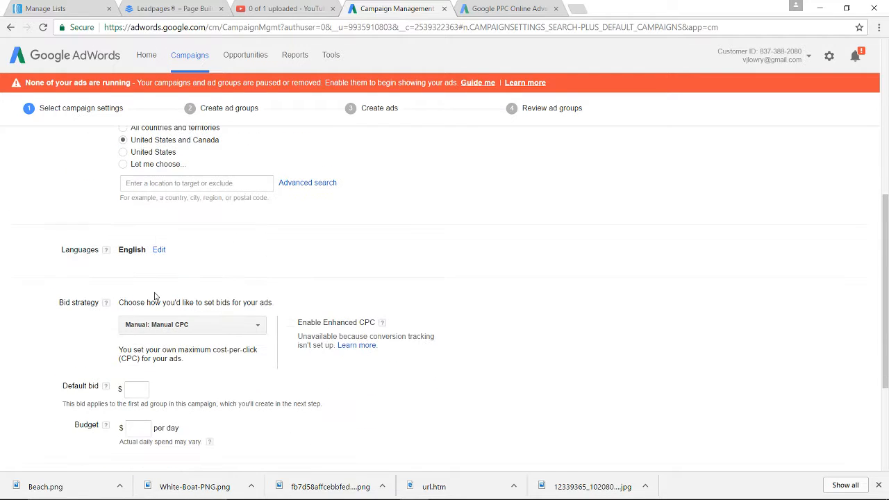
scroll(150, 302, "down", 1)
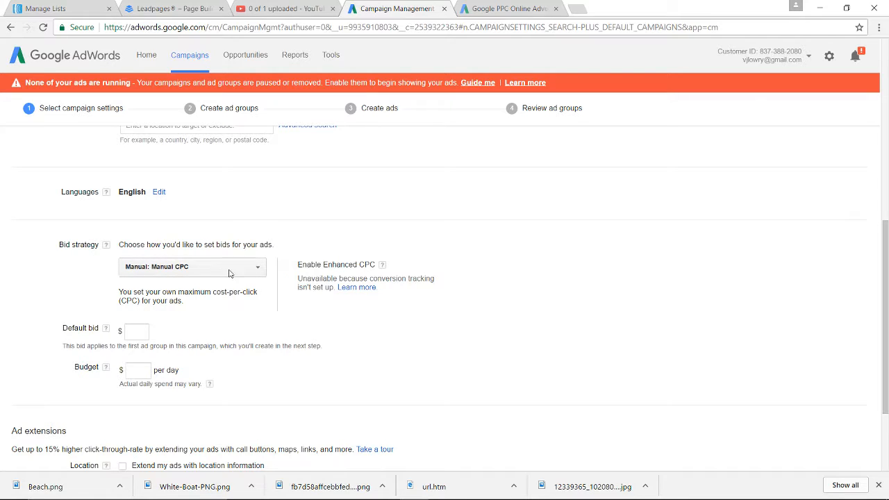
left_click(261, 270)
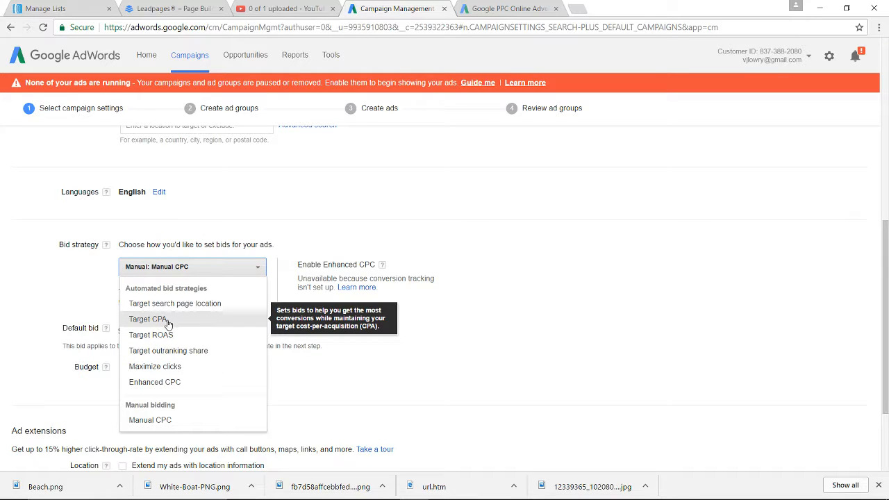
left_click(171, 269)
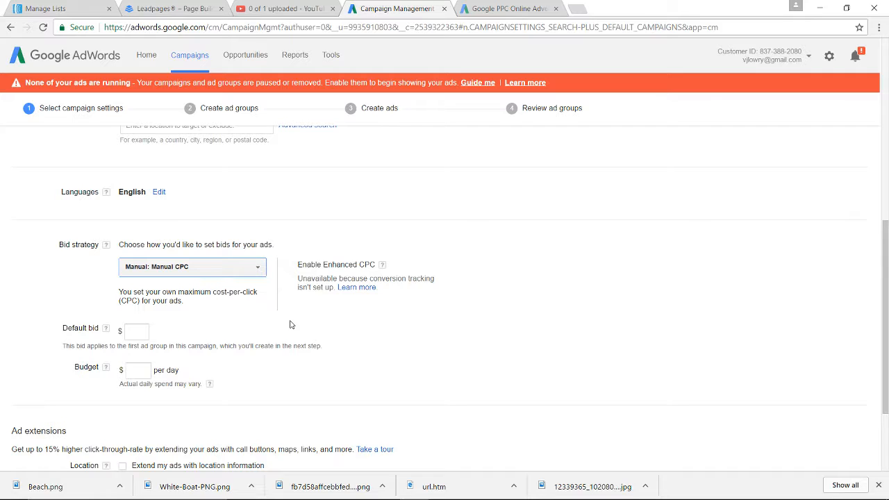
Set the campaign's default bid to $1.00
left_click(135, 333)
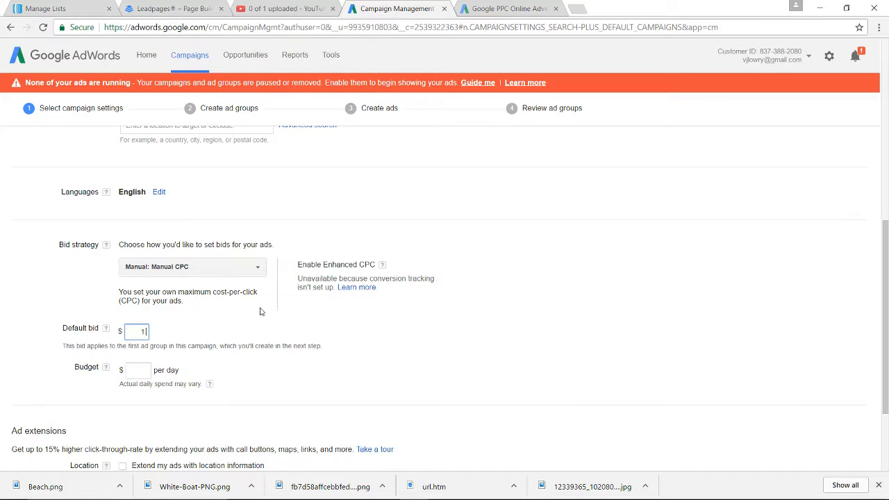
type("1.00")
left_click(227, 360)
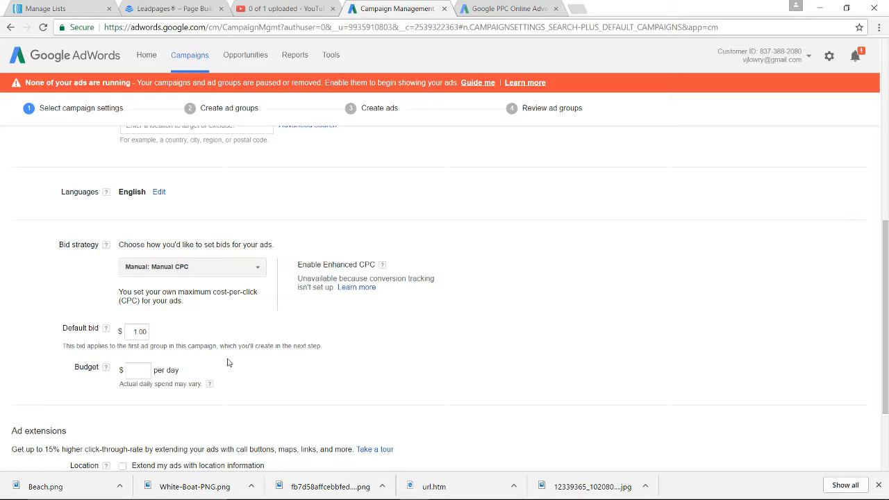
Set the campaign budget to $10 per day and save the settings to continue to ad group creation
left_click(132, 370)
scroll(146, 340, "down", 1)
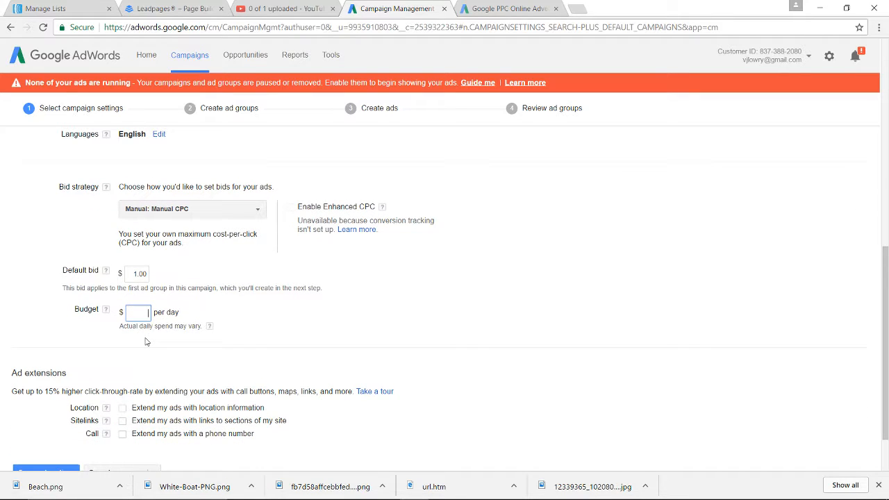
left_click(281, 337)
scroll(146, 342, "down", 1)
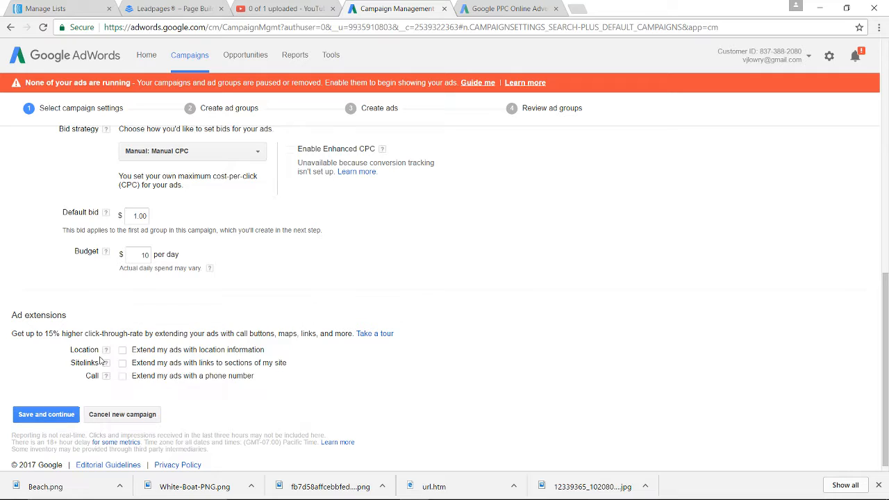
left_click(42, 417)
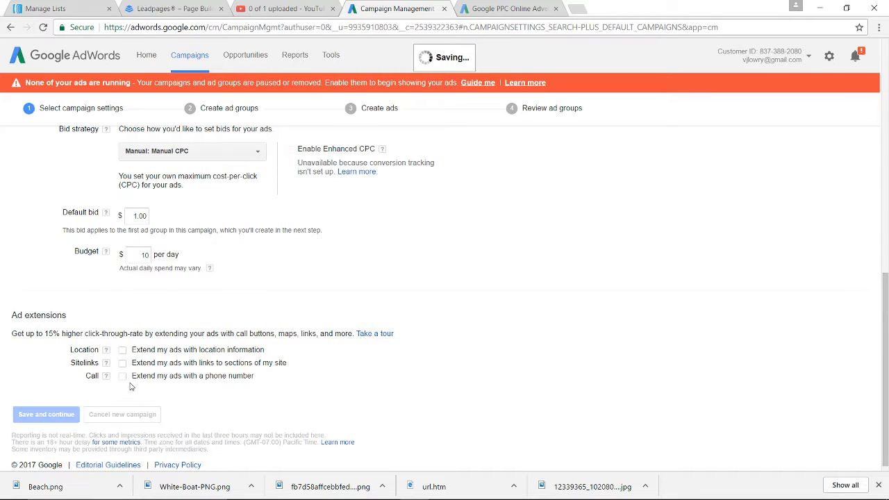
Enter the keywords "wall art", "art" and "metal prints" on separate lines for Ad group #1
scroll(146, 286, "up", 1)
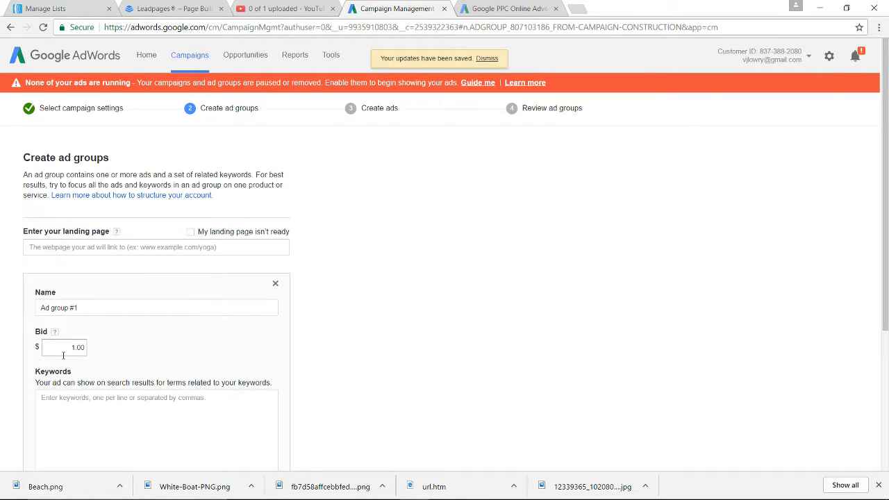
scroll(62, 359, "down", 1)
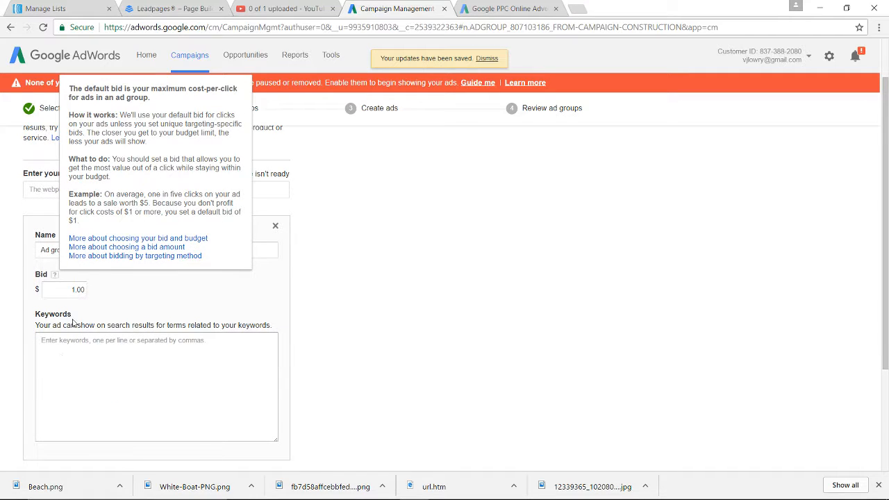
left_click(407, 285)
scroll(138, 318, "down", 1)
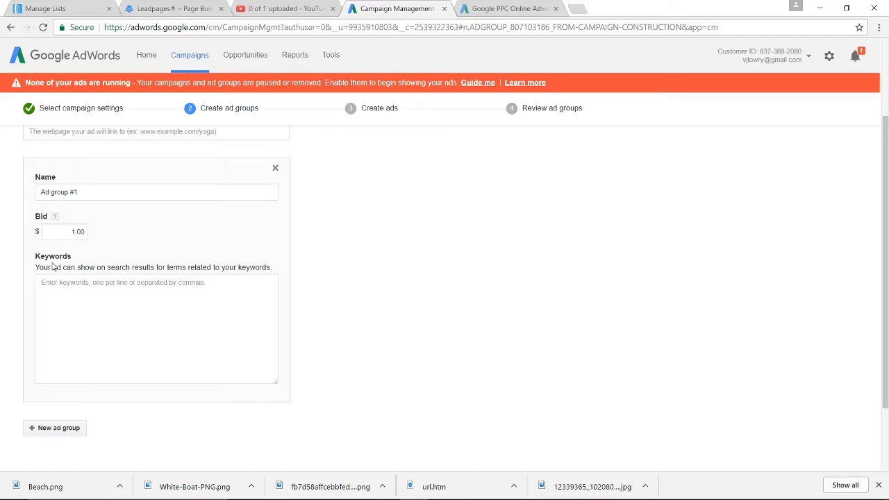
left_click(68, 299)
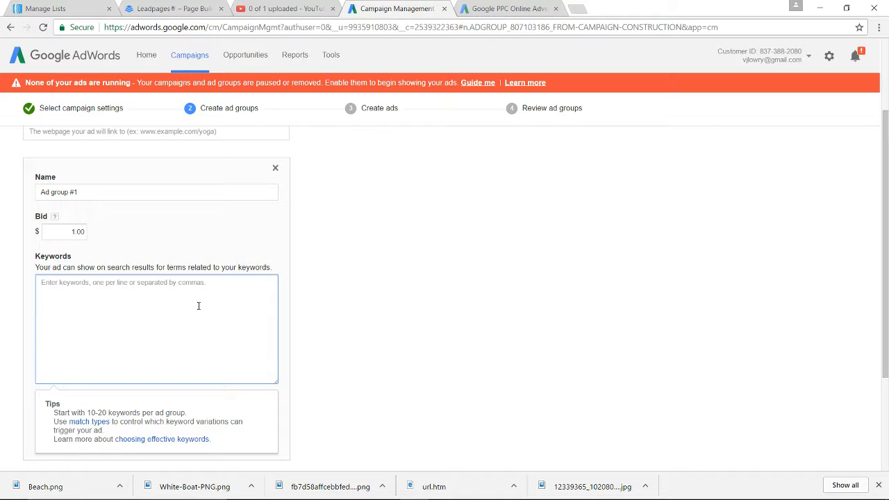
type("wall art ")
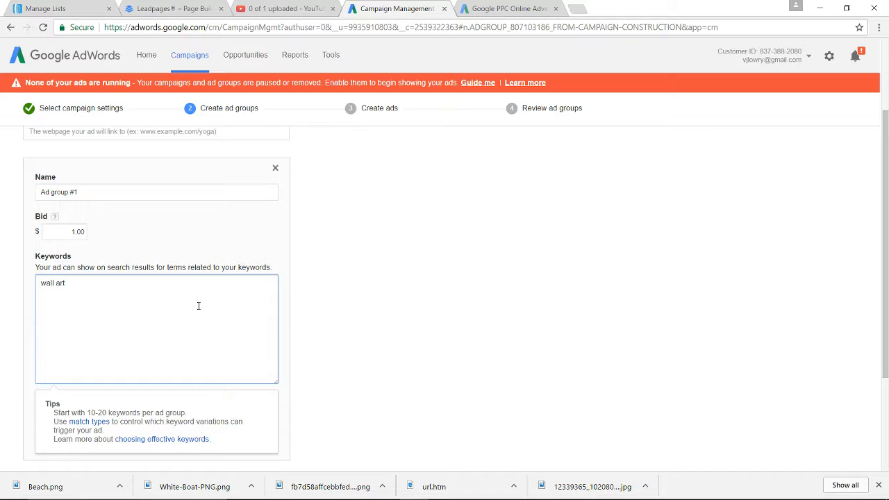
type("art")
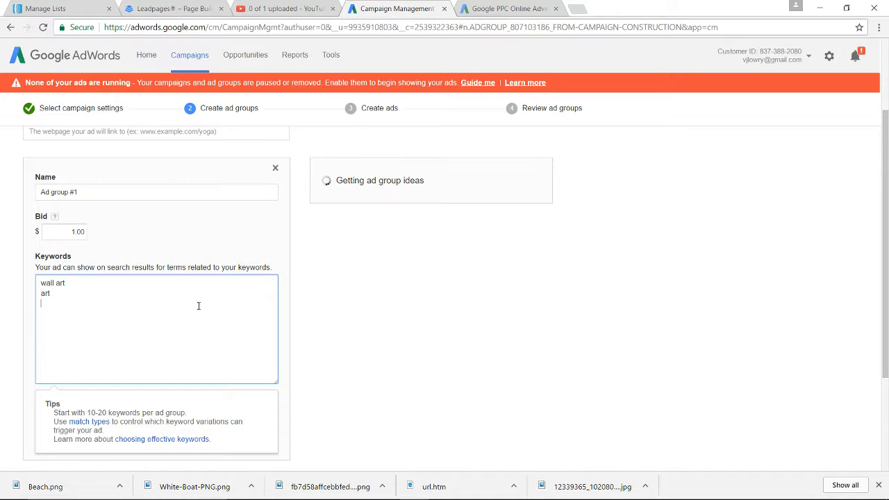
key("Return")
type("metal prints")
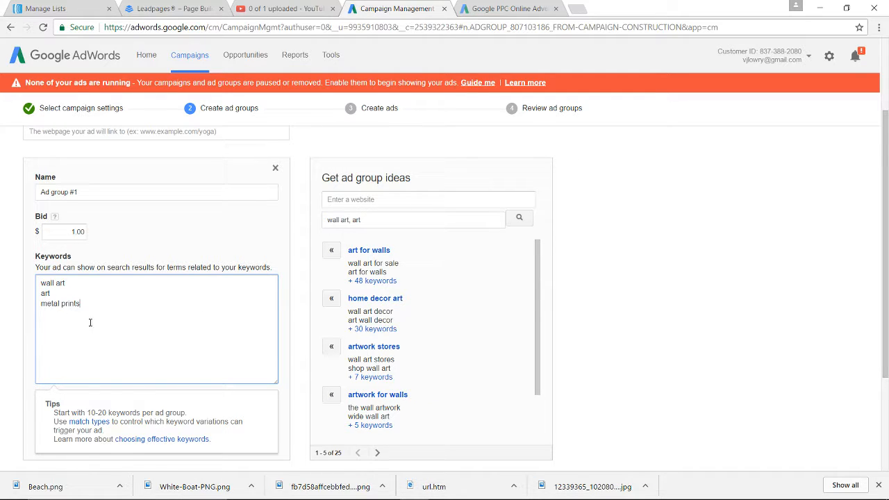
scroll(108, 303, "down", 2)
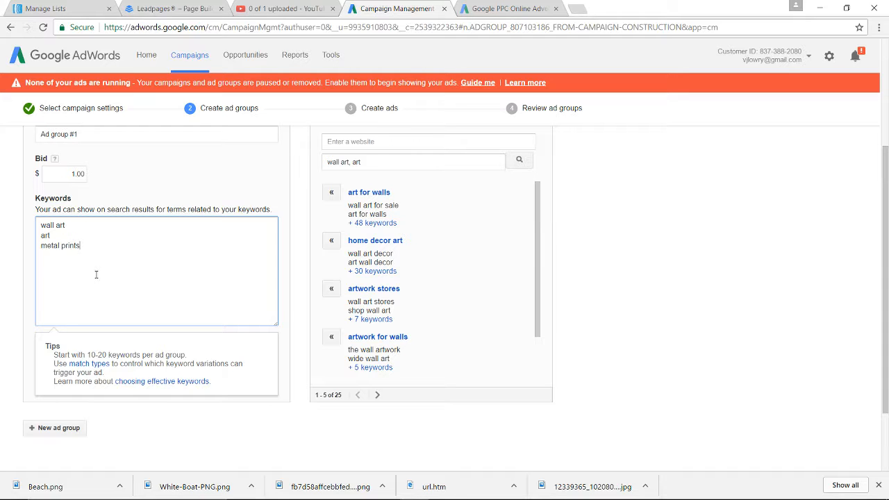
scroll(94, 283, "up", 5)
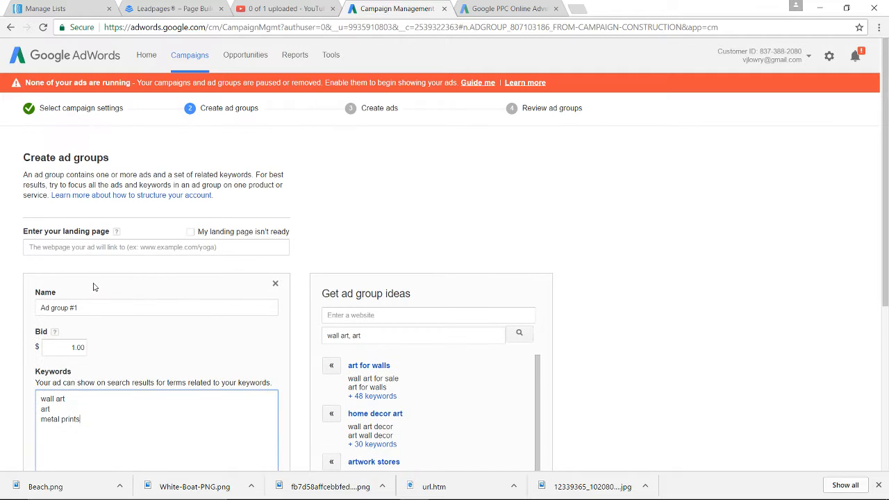
scroll(94, 287, "down", 5)
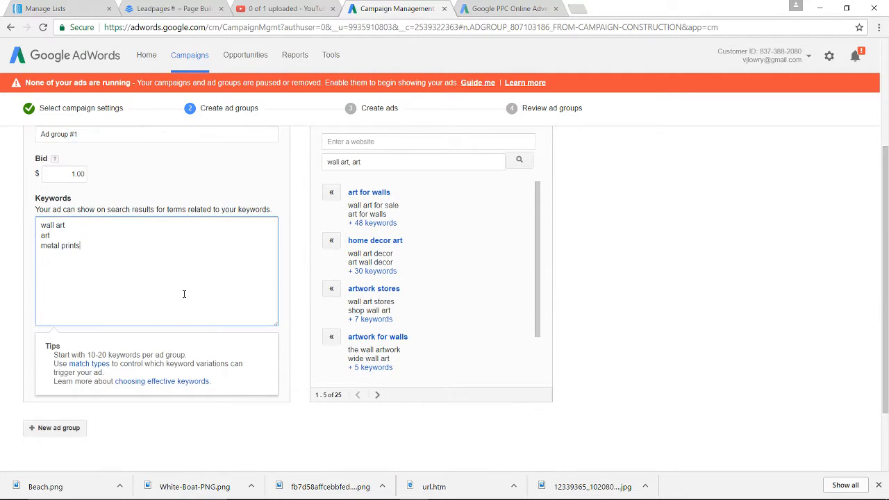
Review the suggested keywords and their monthly searches in the "art for walls" ad group idea, then close it
scroll(182, 294, "up", 3)
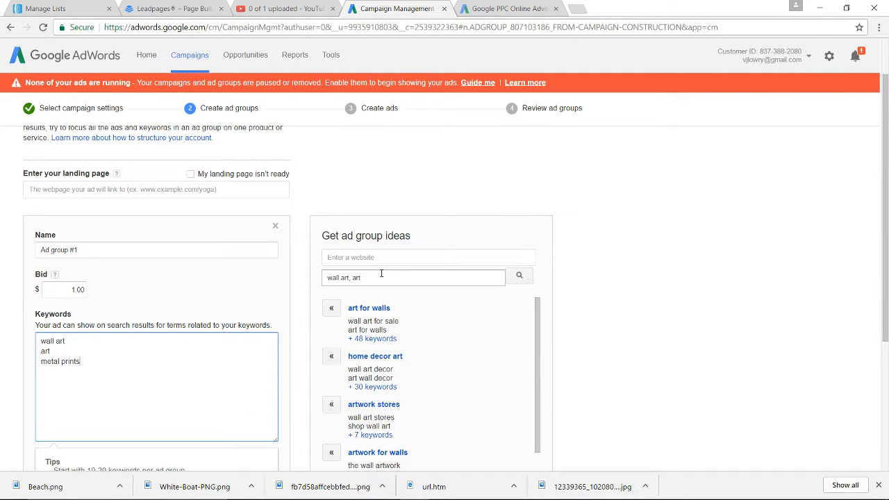
left_click(378, 312)
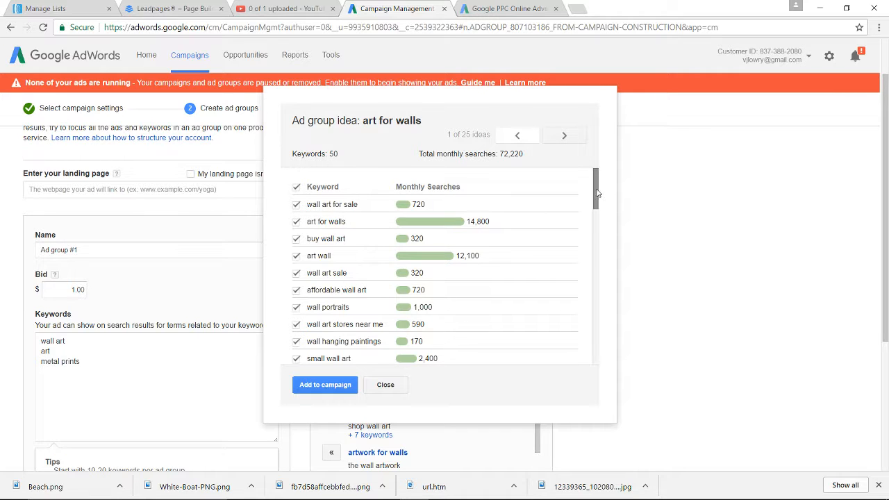
left_click_drag(597, 193, 599, 260)
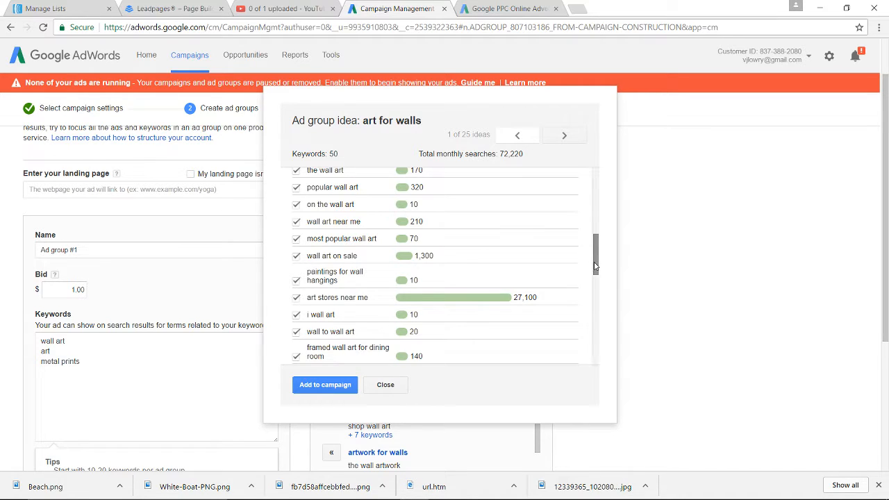
left_click_drag(595, 260, 595, 195)
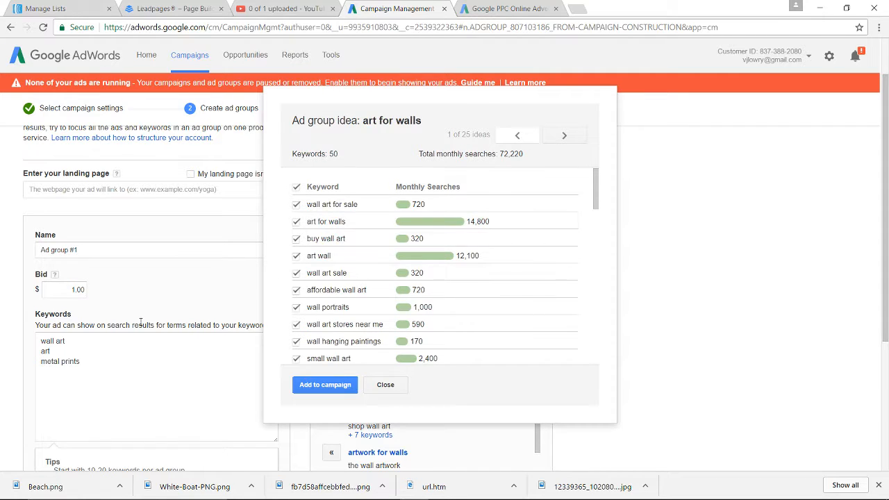
left_click(92, 385)
Add the keyword "art for walls" to Ad group #1 and continue to ad creation
left_click(70, 380)
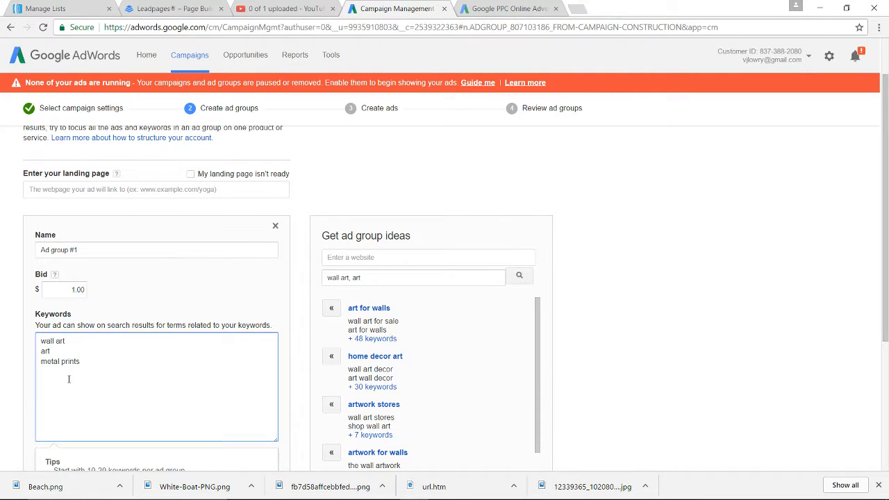
type("art for walls")
scroll(84, 396, "down", 1)
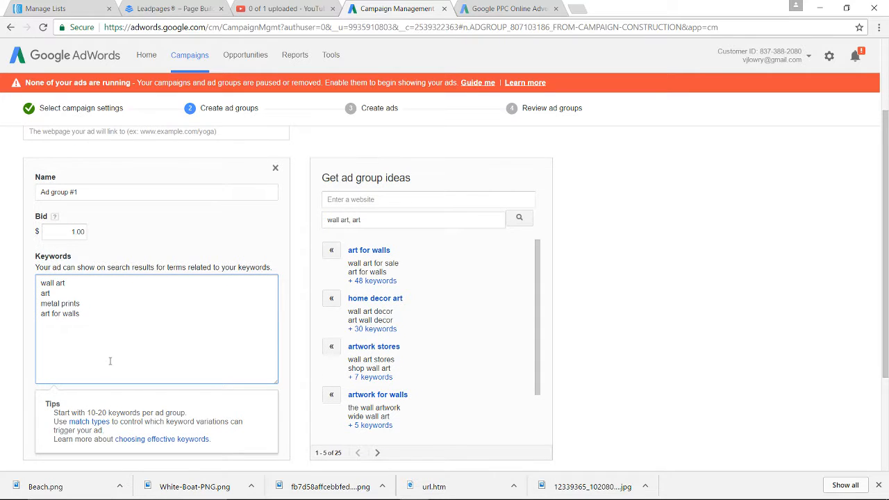
scroll(110, 361, "down", 3)
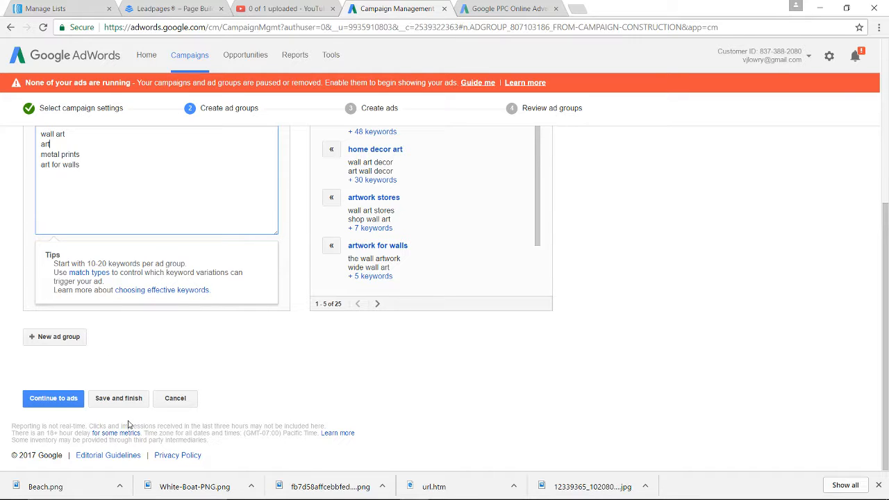
left_click(76, 396)
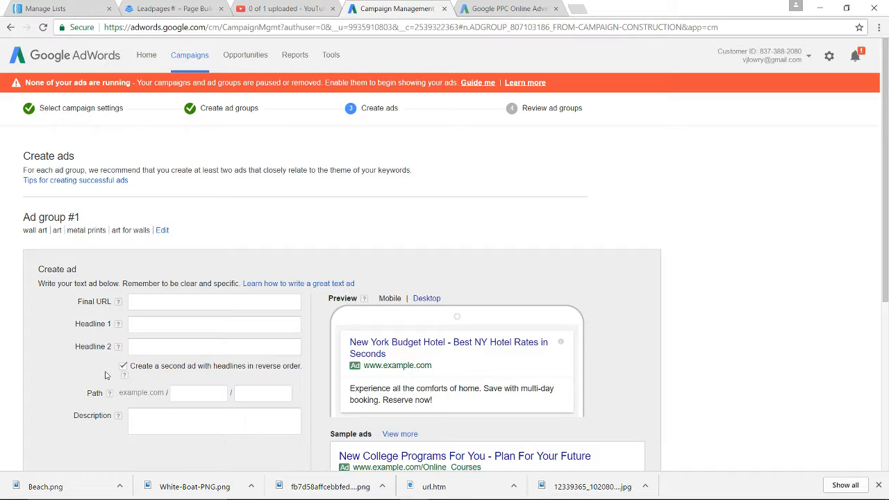
Enter "test 2" as Headline 1 and "test 123" as Headline 2 of the new text ad
scroll(105, 375, "down", 1)
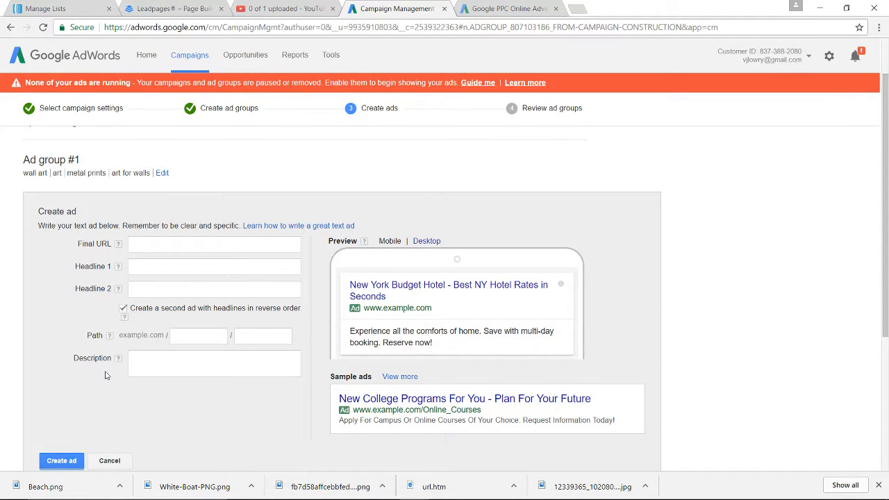
scroll(105, 375, "up", 2)
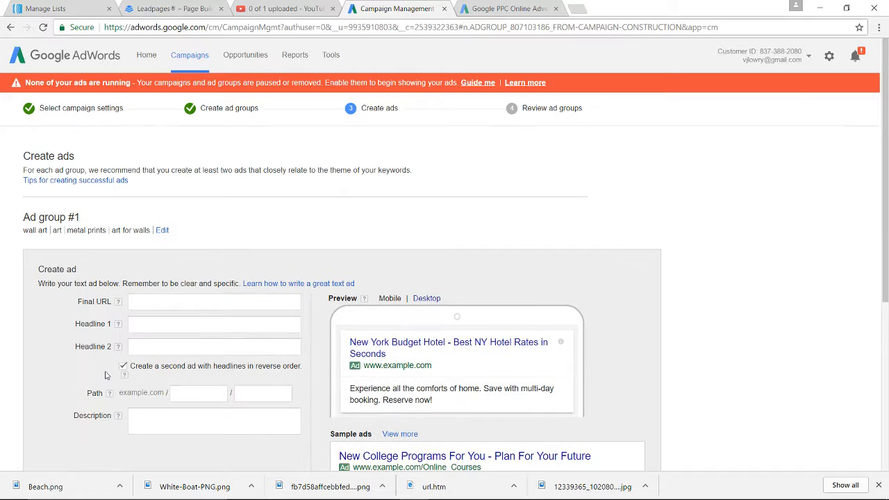
left_click(143, 303)
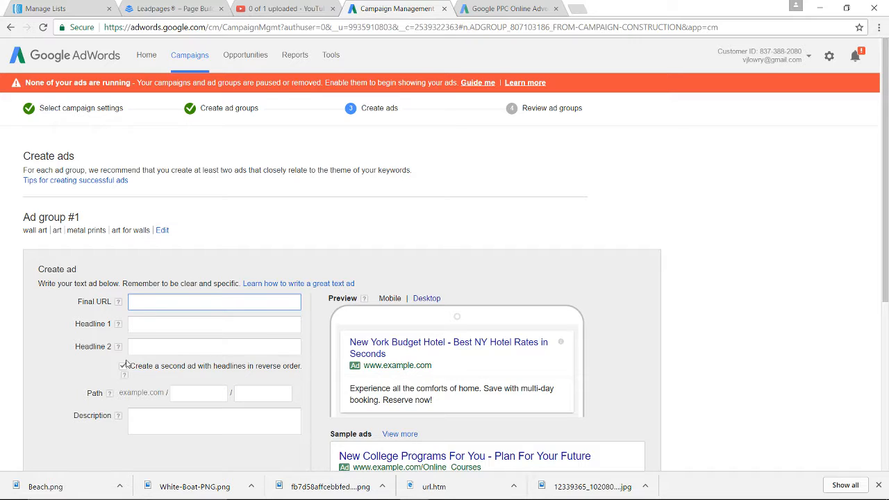
scroll(126, 366, "down", 2)
scroll(126, 365, "down", 2)
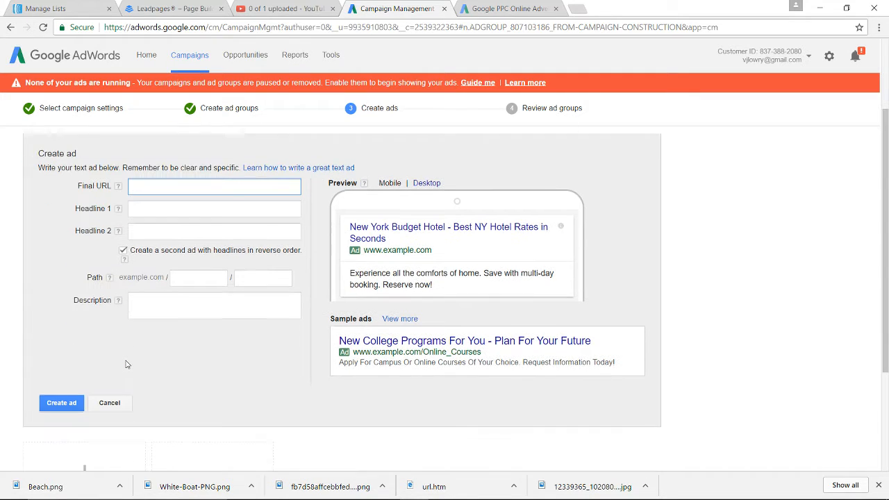
left_click(160, 208)
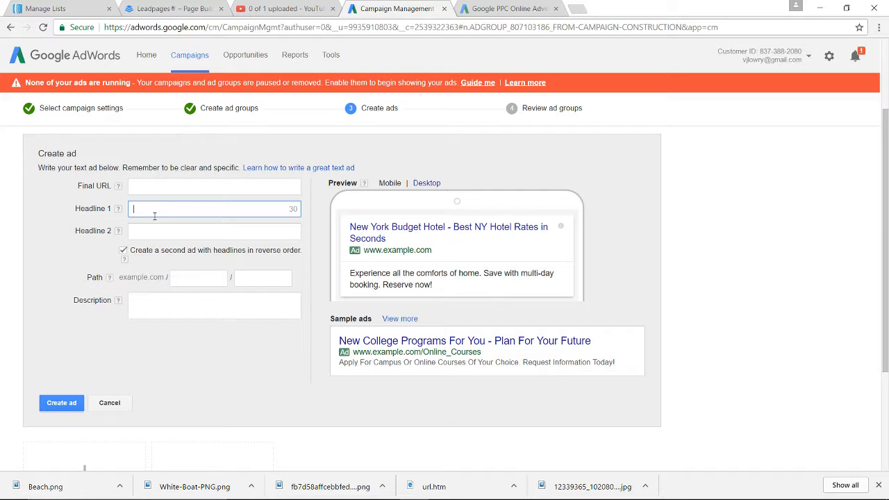
type("test 2")
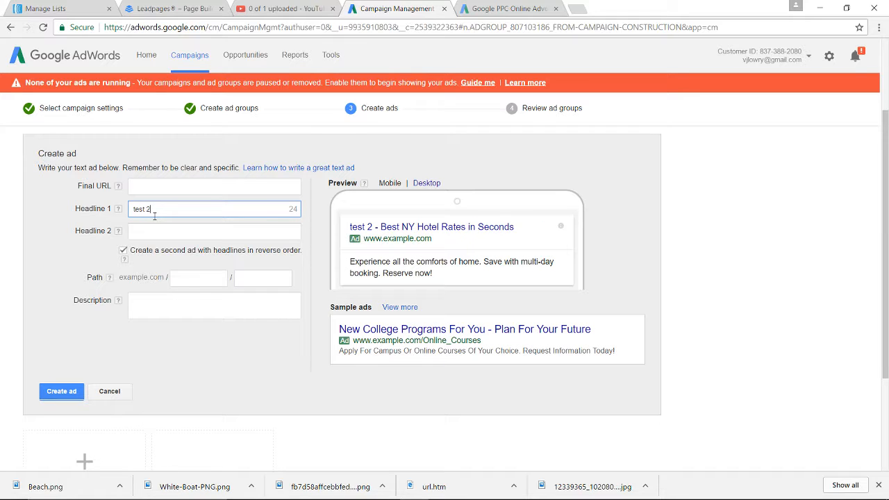
left_click(150, 229)
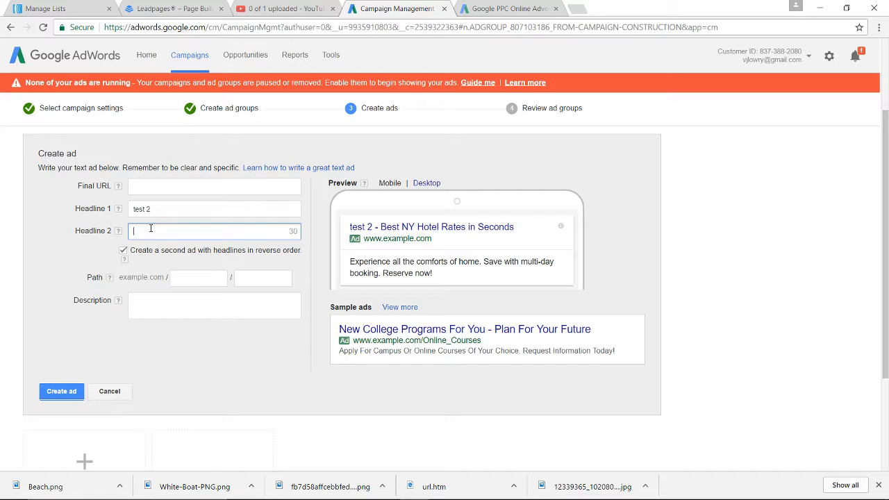
type("test ")
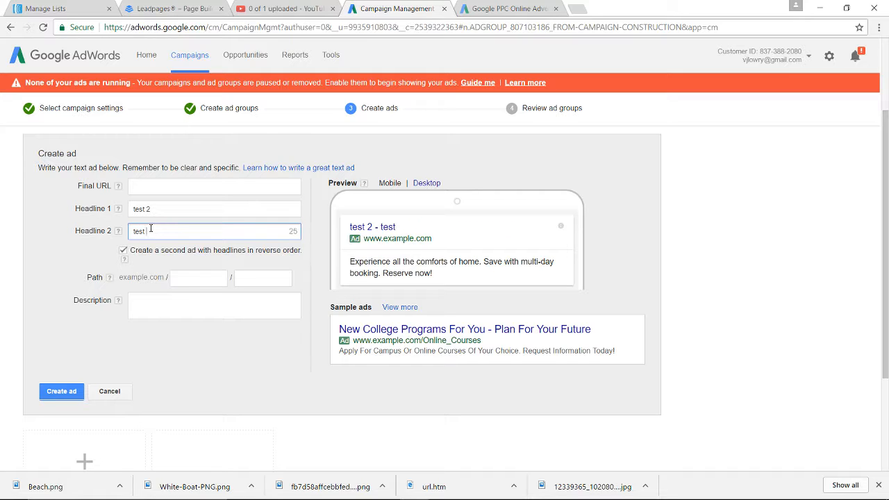
type("123")
type("!")
left_click(161, 306)
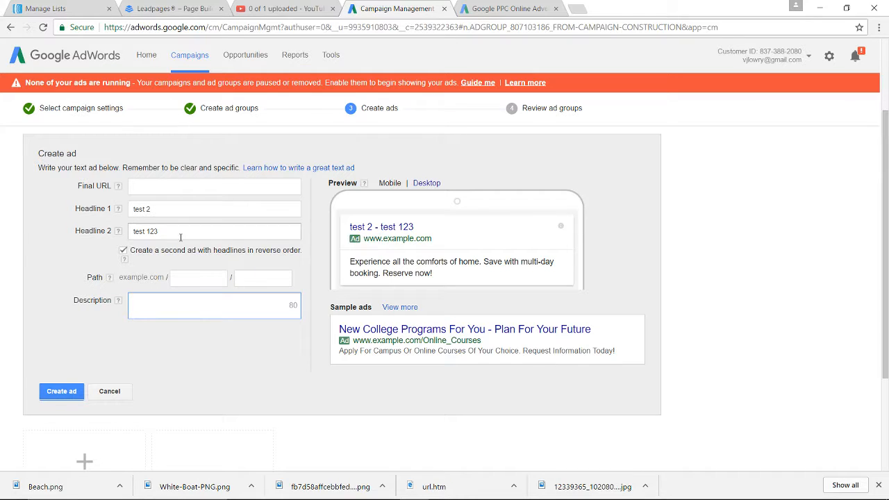
left_click(181, 233)
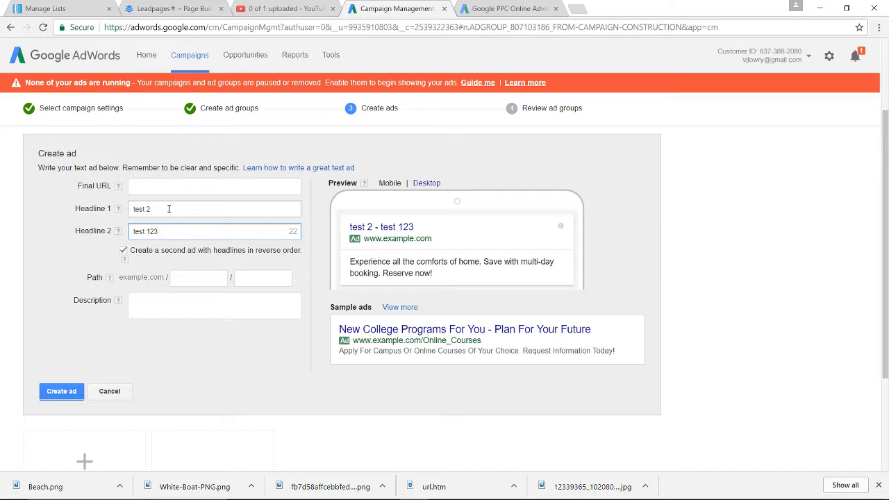
left_click(169, 209)
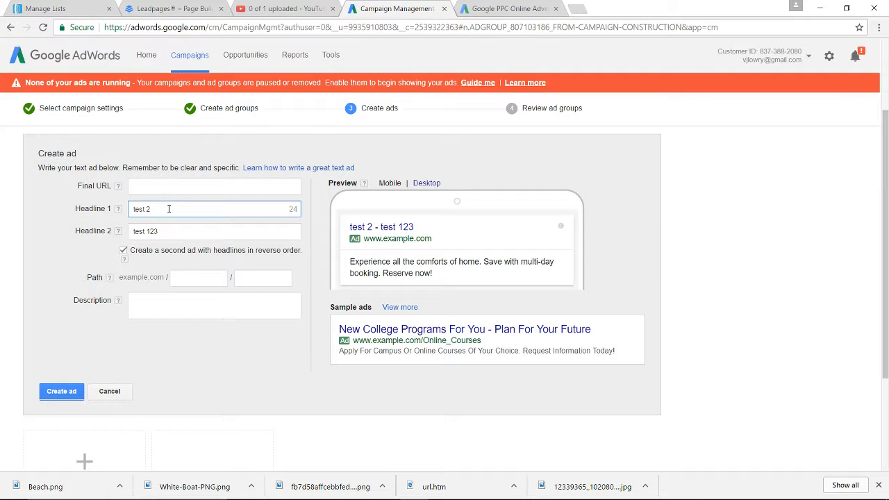
left_click(189, 231)
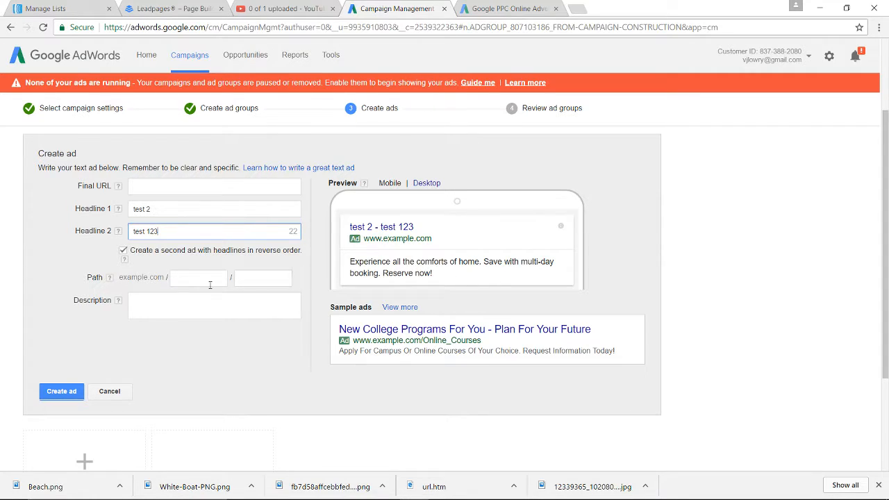
Enter "hi, this is the description" as the text ad's description
left_click(163, 303)
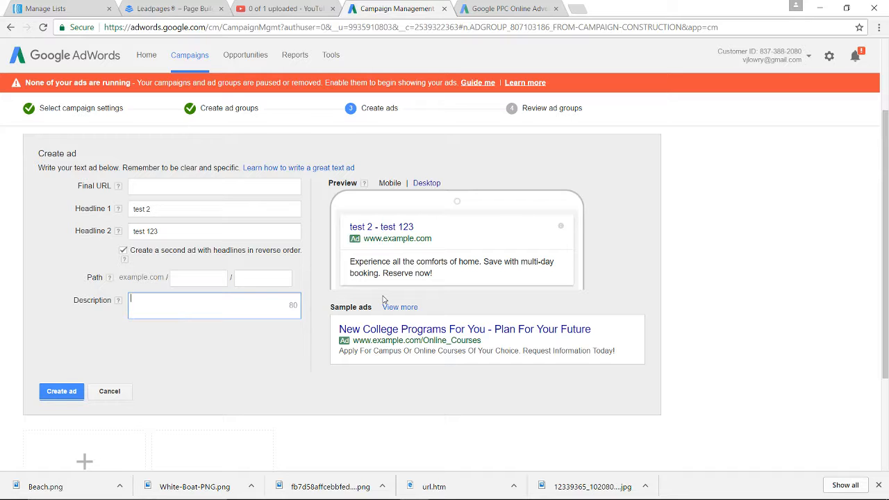
type("h")
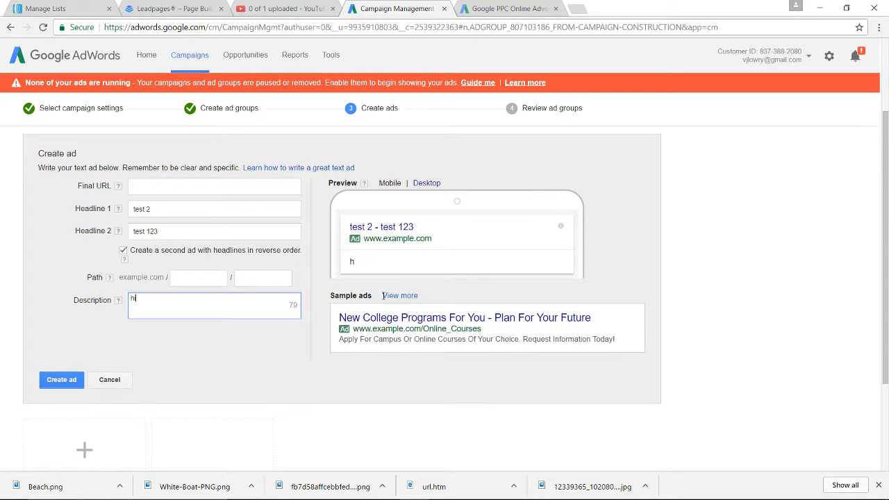
type("i, this is the des")
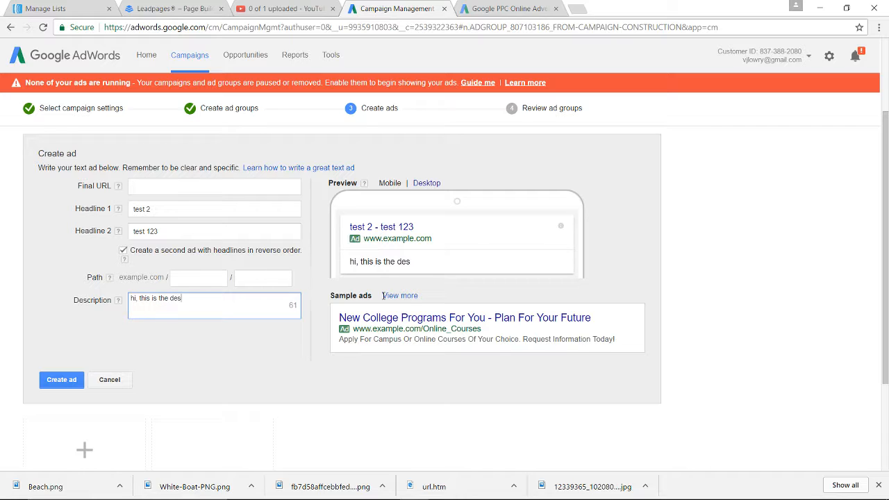
type("cription")
type("f")
key("BackSpace")
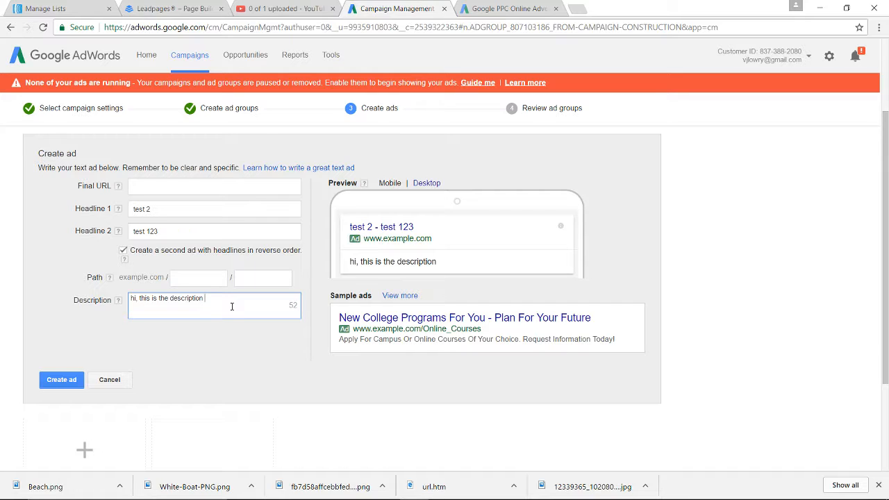